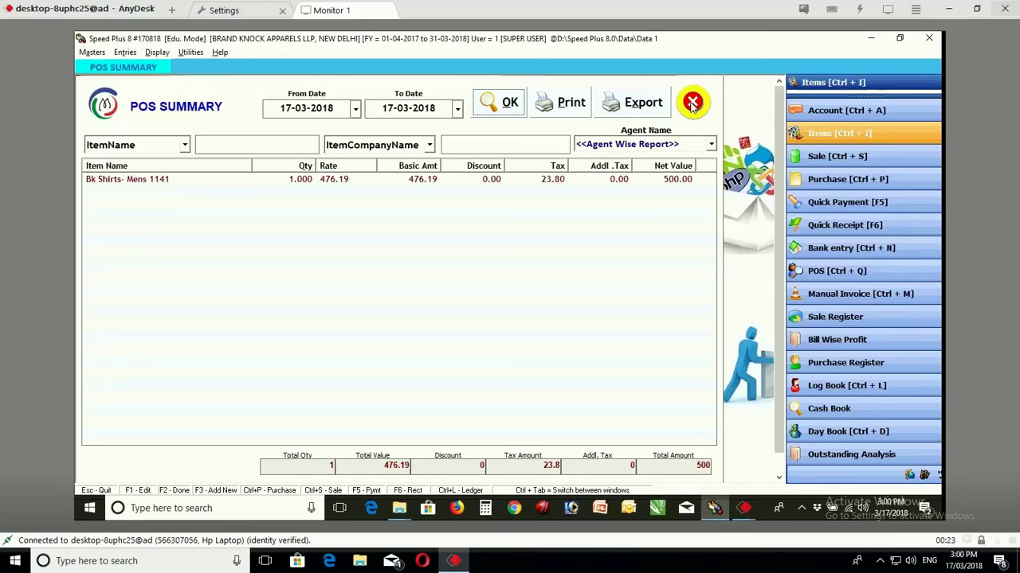
pyautogui.click(153, 53)
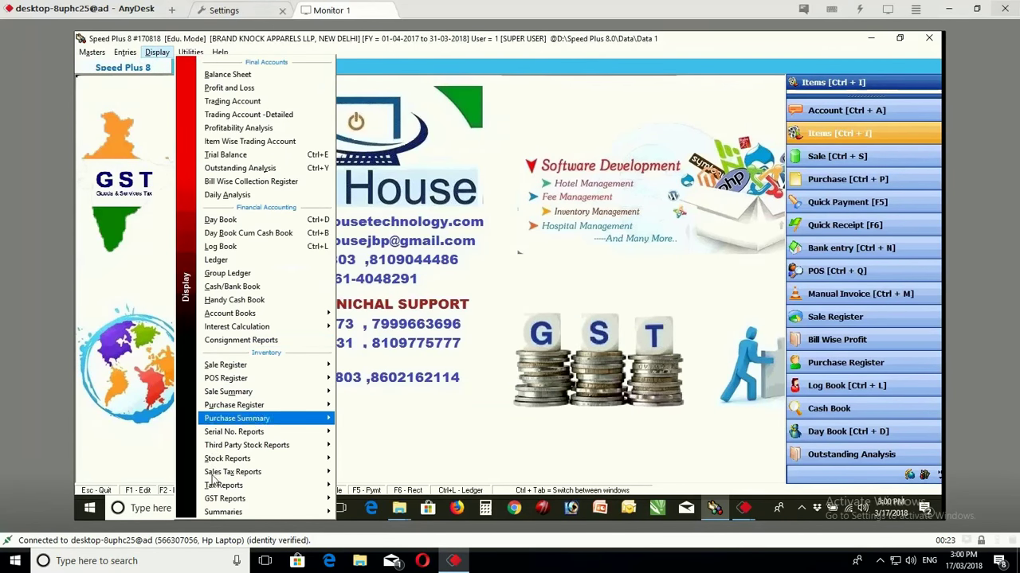
pyautogui.moveTo(319, 499)
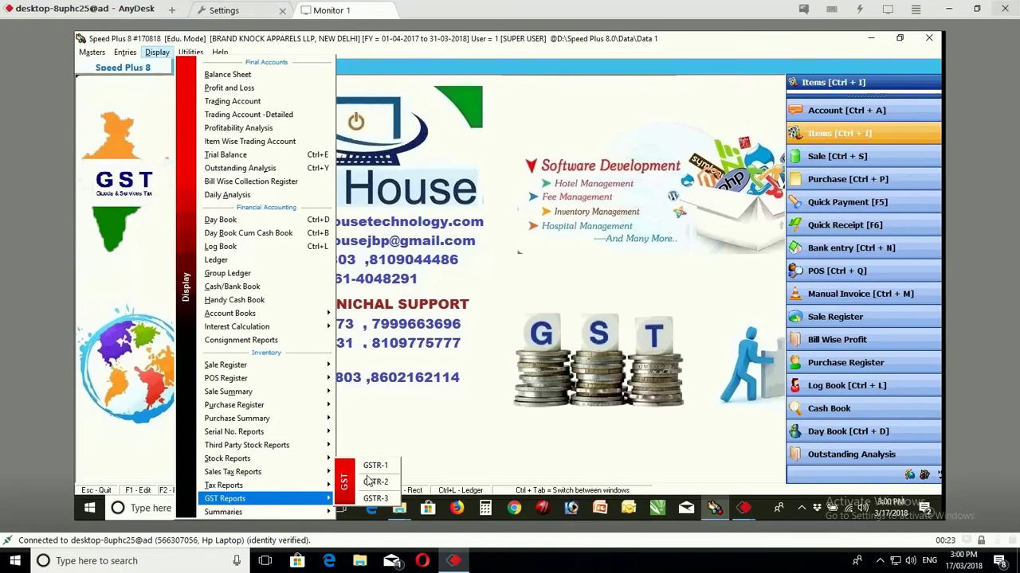
pyautogui.click(373, 481)
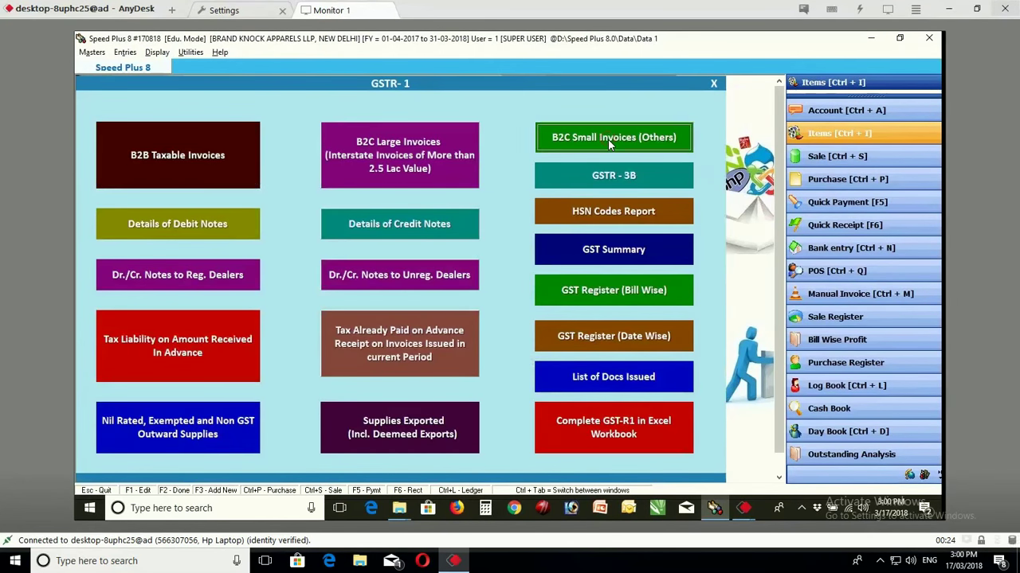
pyautogui.click(608, 140)
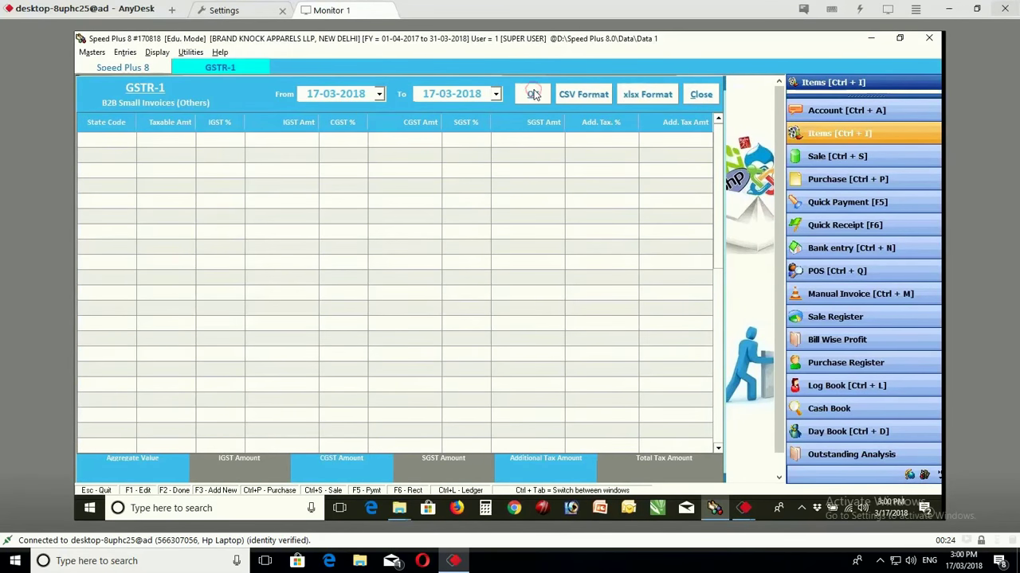
pyautogui.click(532, 94)
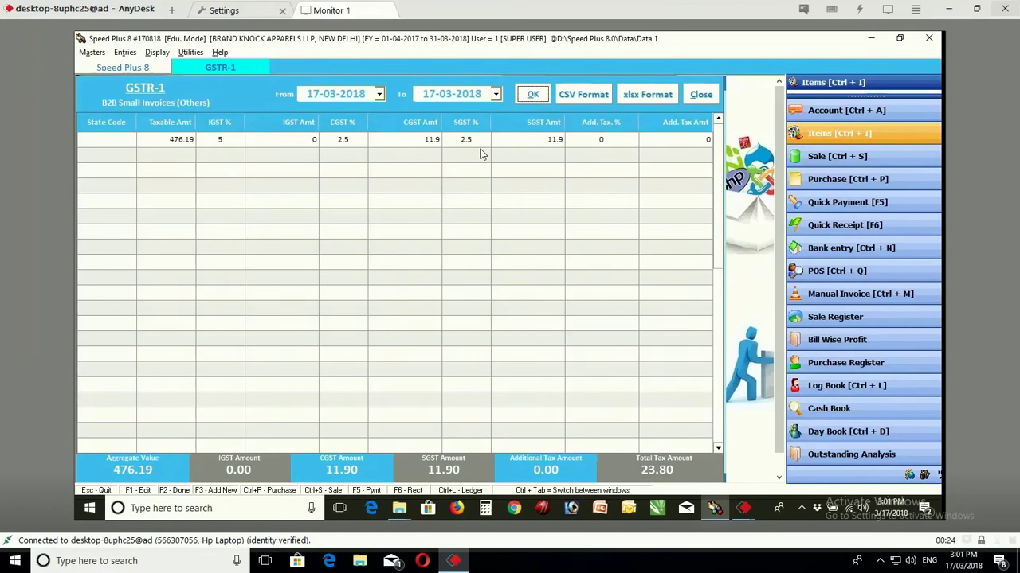
pyautogui.click(697, 96)
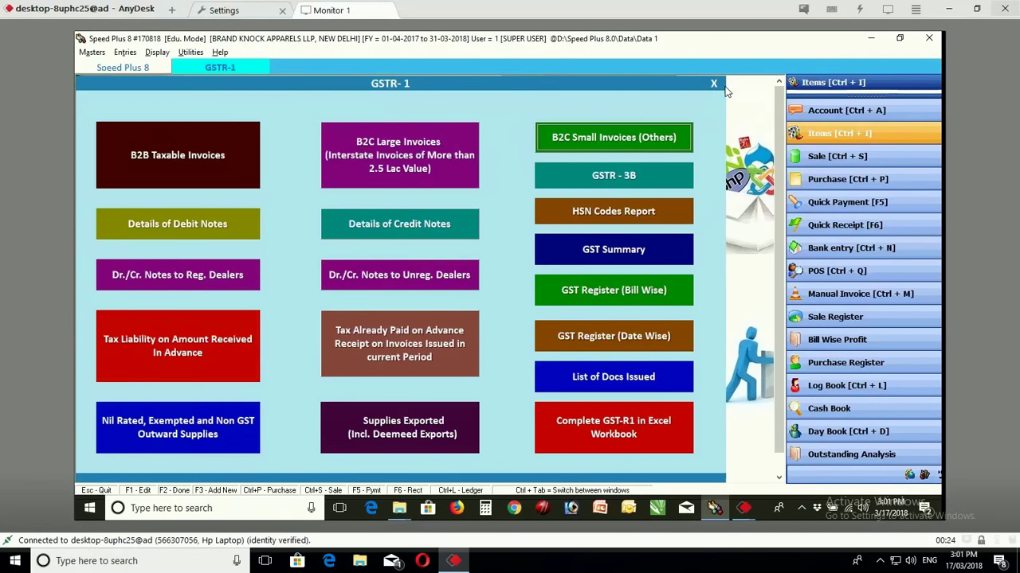
pyautogui.click(714, 85)
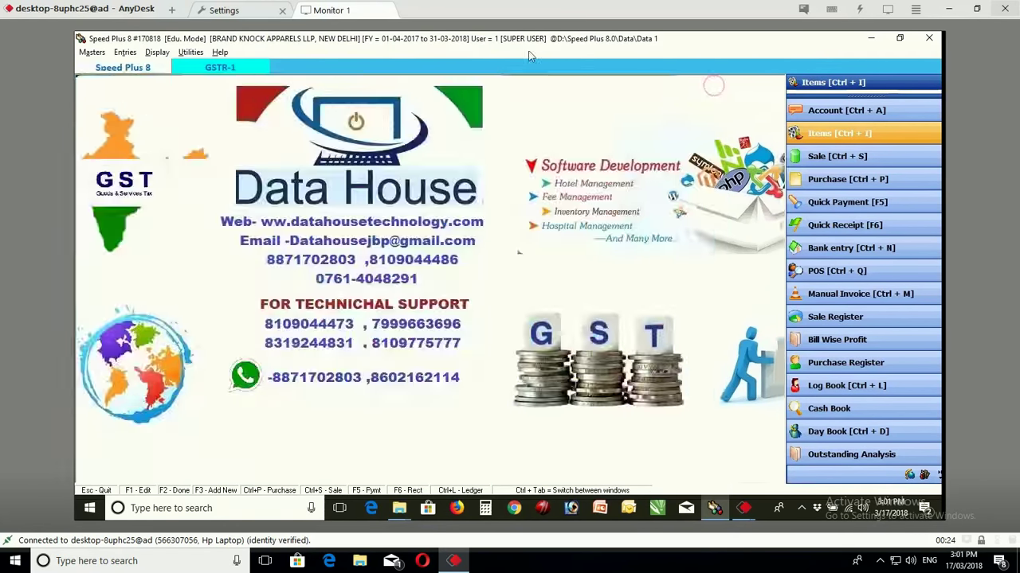
pyautogui.click(155, 52)
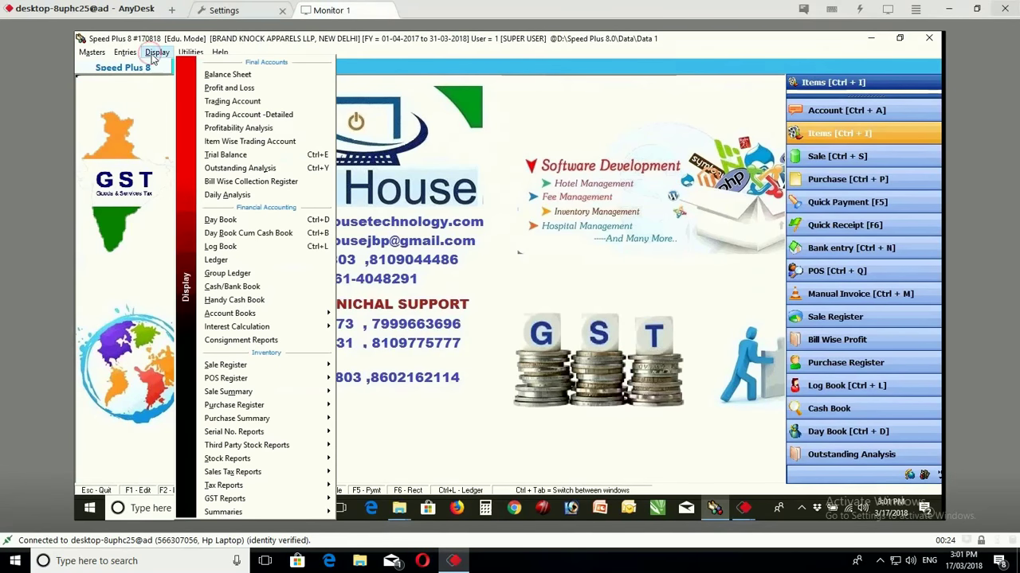
pyautogui.moveTo(253, 460)
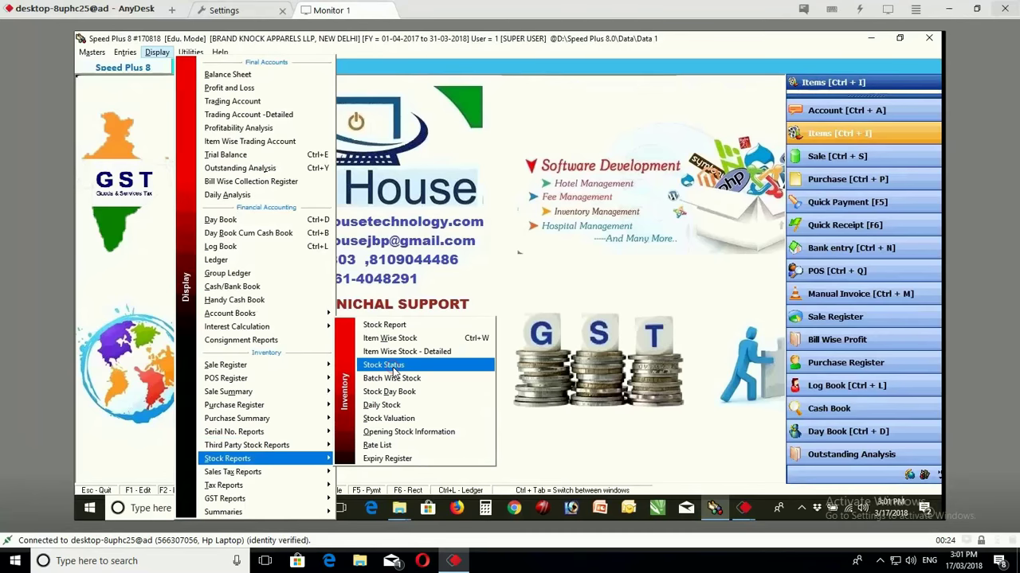
pyautogui.click(390, 366)
pyautogui.click(452, 105)
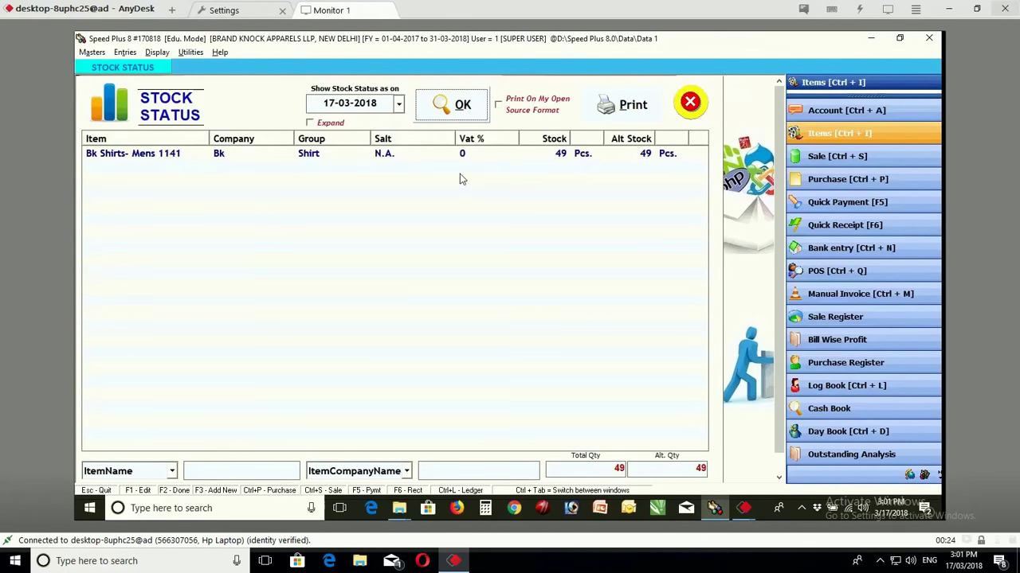
pyautogui.click(310, 124)
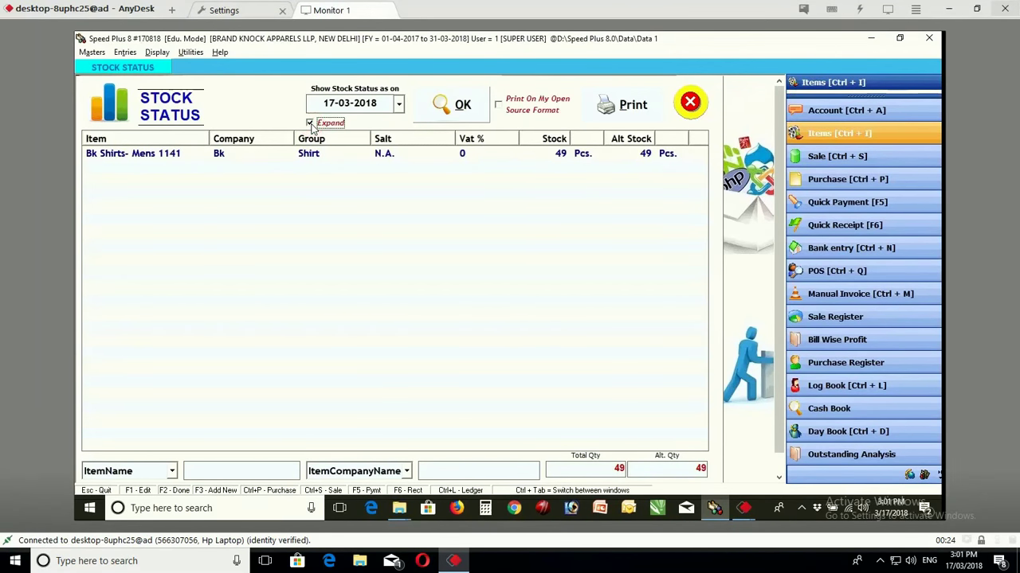
pyautogui.click(440, 112)
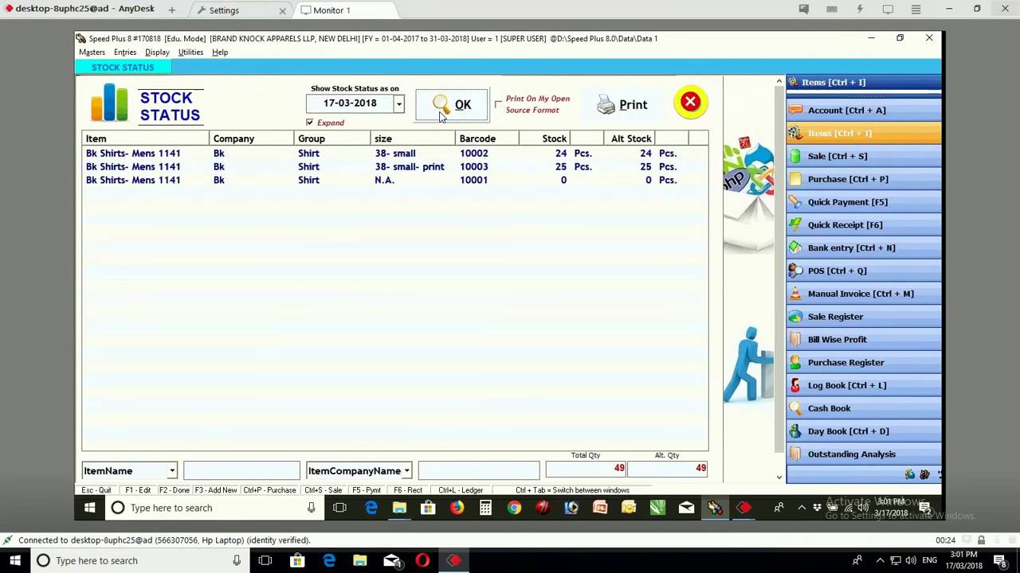
pyautogui.click(432, 168)
pyautogui.click(438, 158)
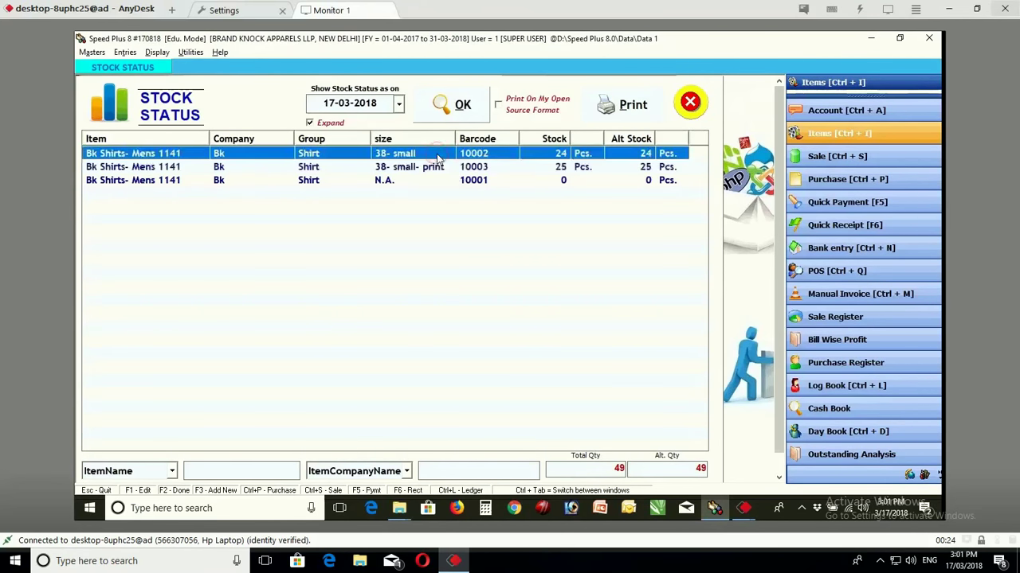
pyautogui.click(690, 102)
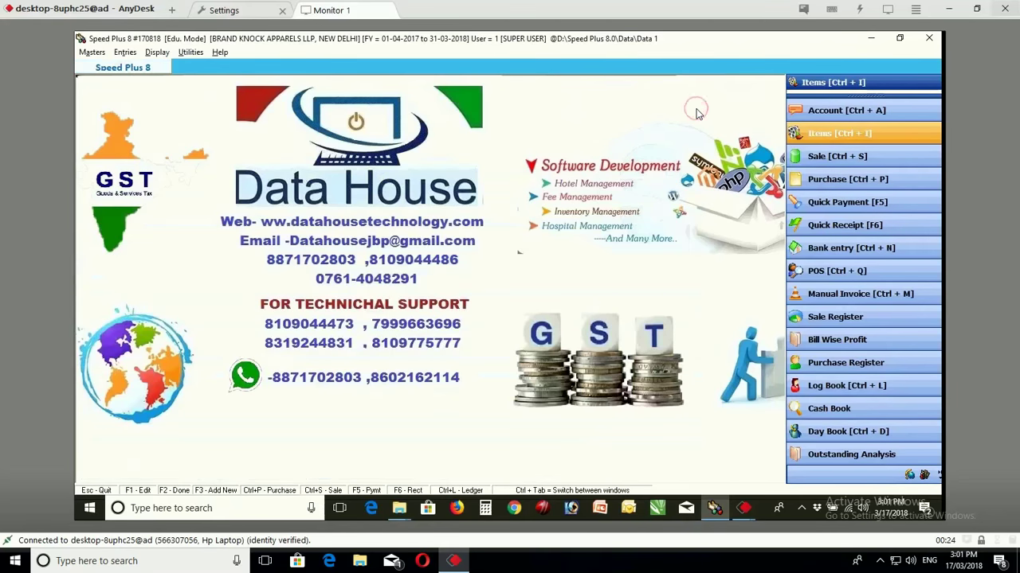
# Step: Start a new item named 'Plian Polka Dot- Catton Satin'
pyautogui.click(828, 136)
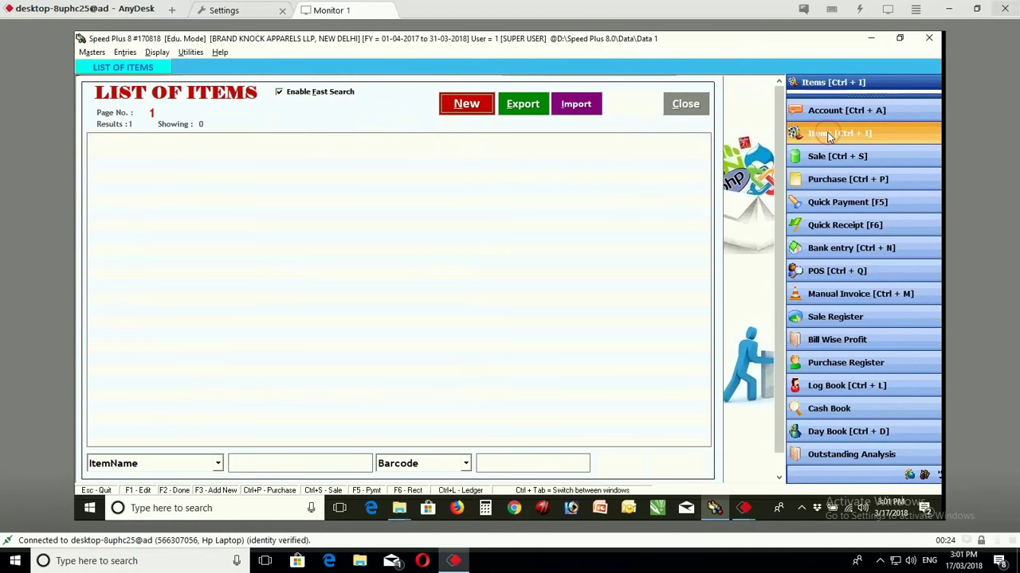
pyautogui.press('F3')
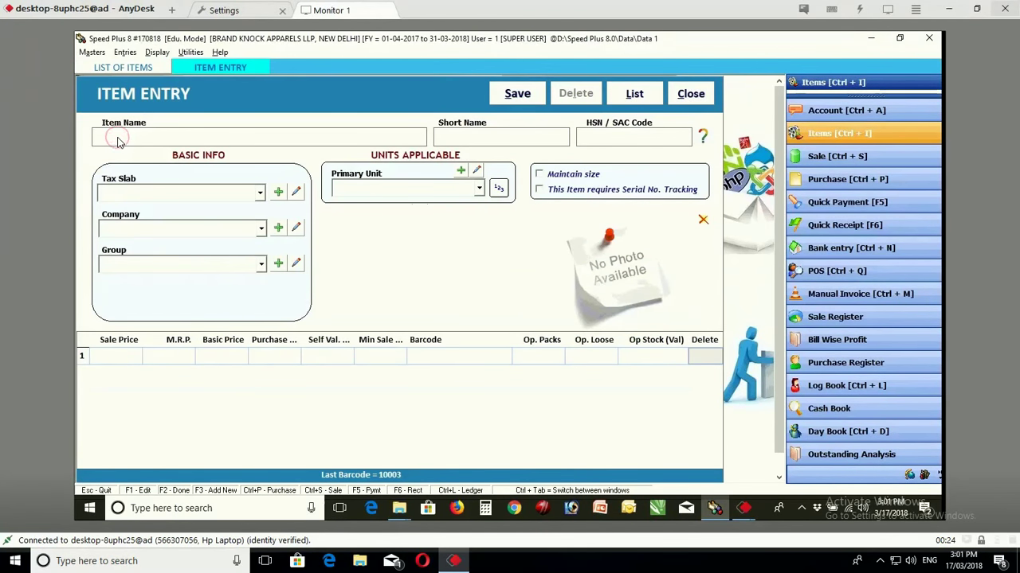
pyautogui.write('plian polka do')
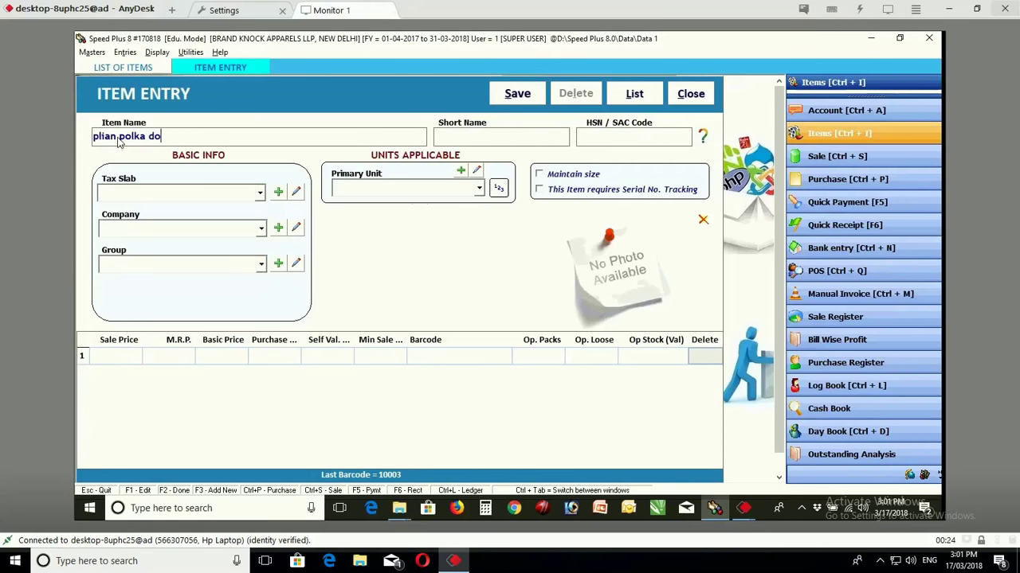
pyautogui.write('t- catton satin')
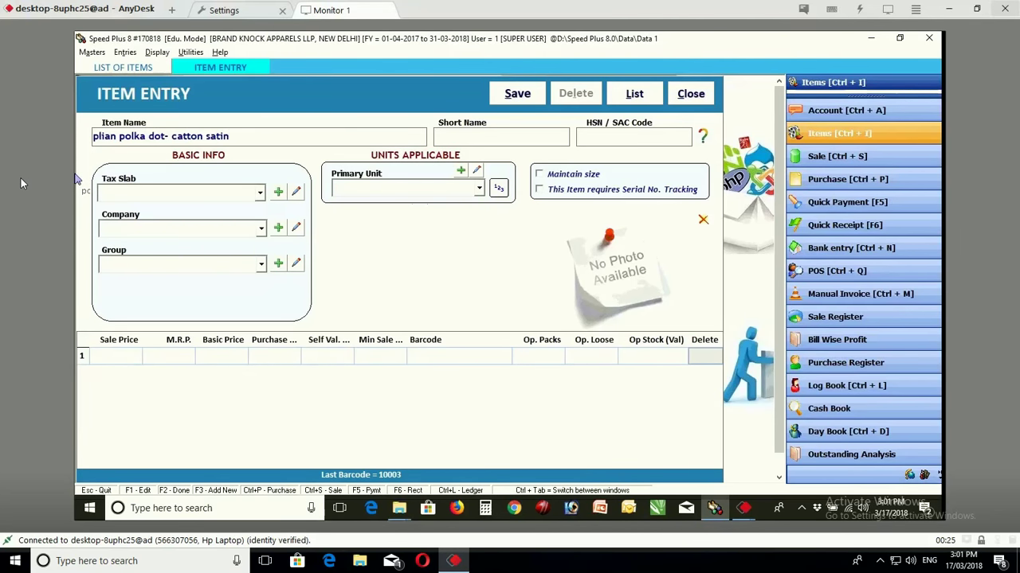
pyautogui.press('Return')
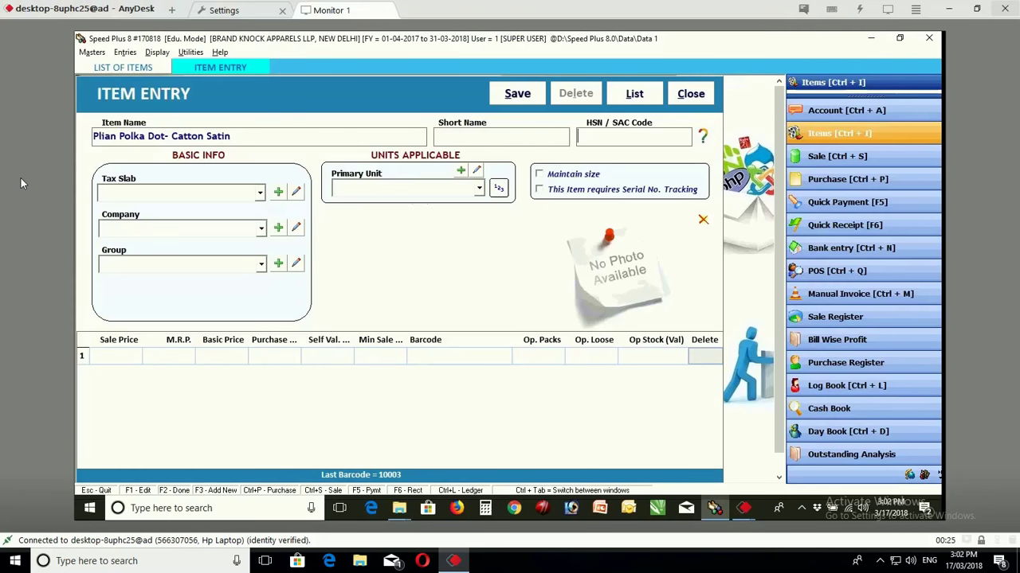
# Step: Keep 05% GST, company Bk and unit Bag, and begin adding a new item group
pyautogui.press('Return')
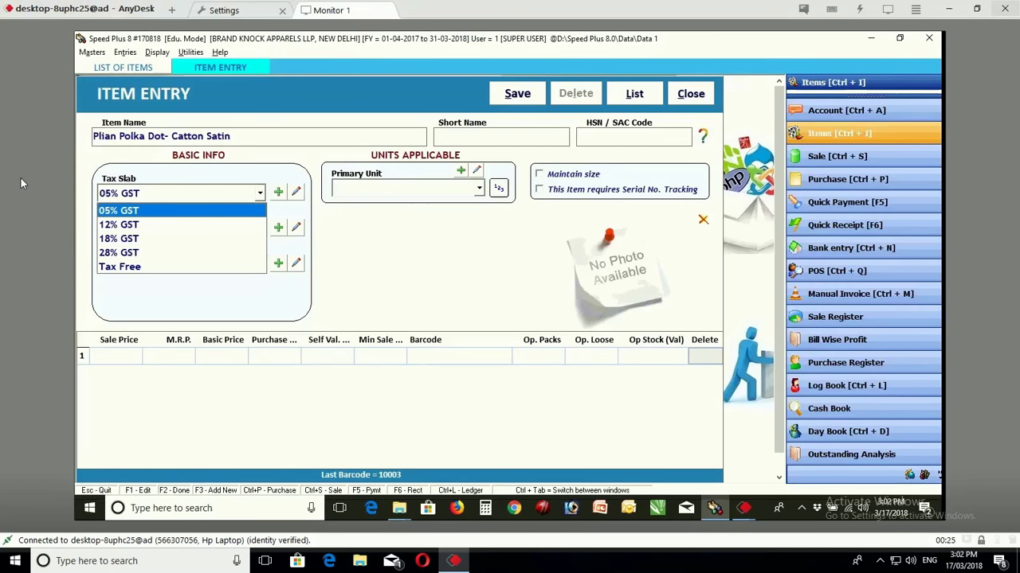
pyautogui.press('Return')
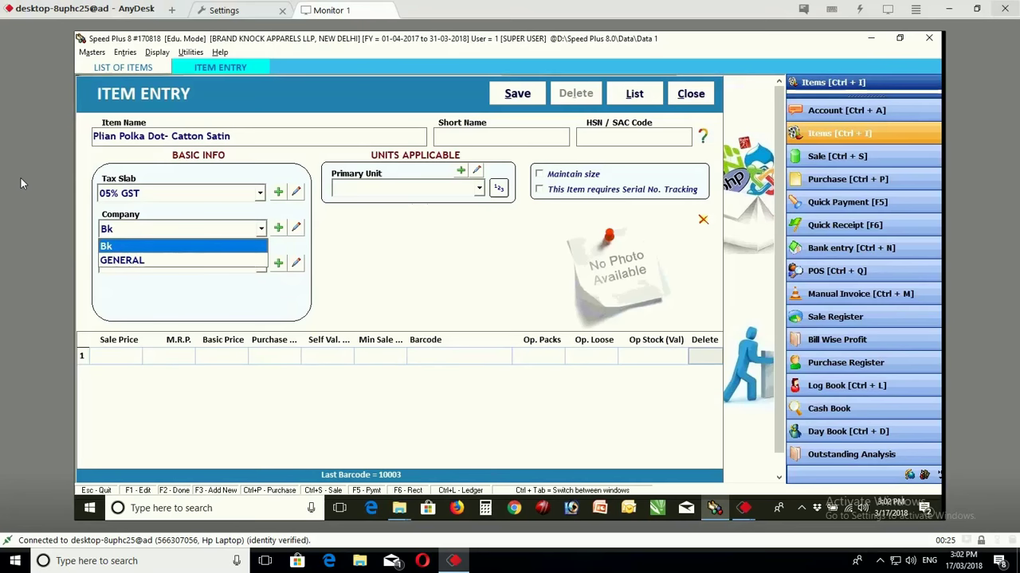
pyautogui.press('Return')
pyautogui.press('Return')
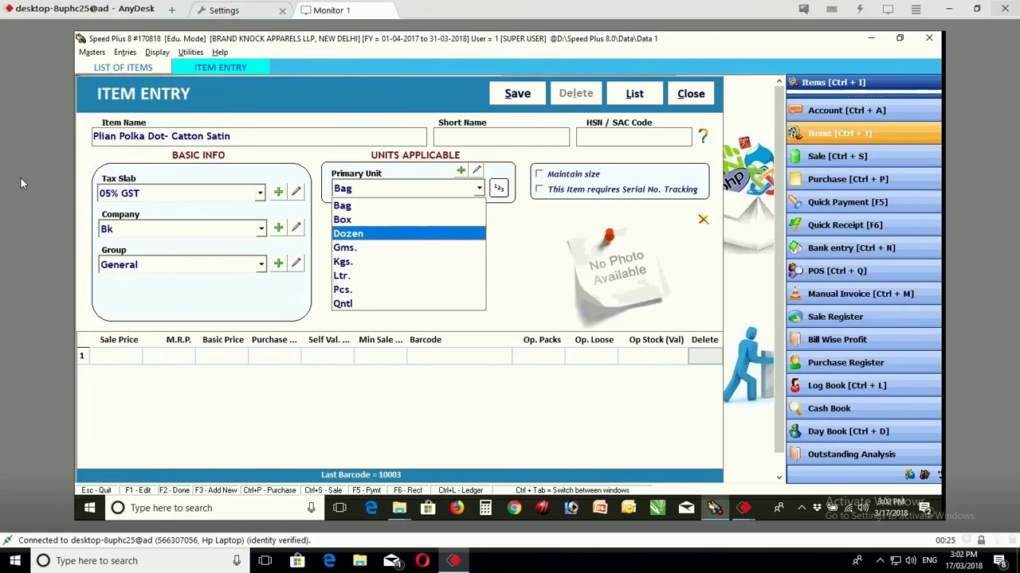
pyautogui.press('Escape')
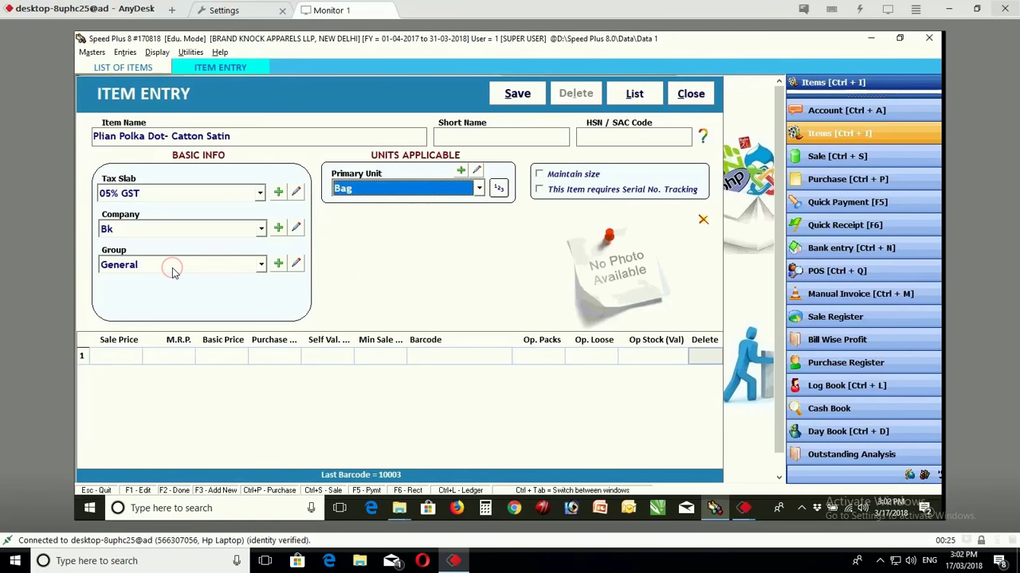
pyautogui.click(172, 267)
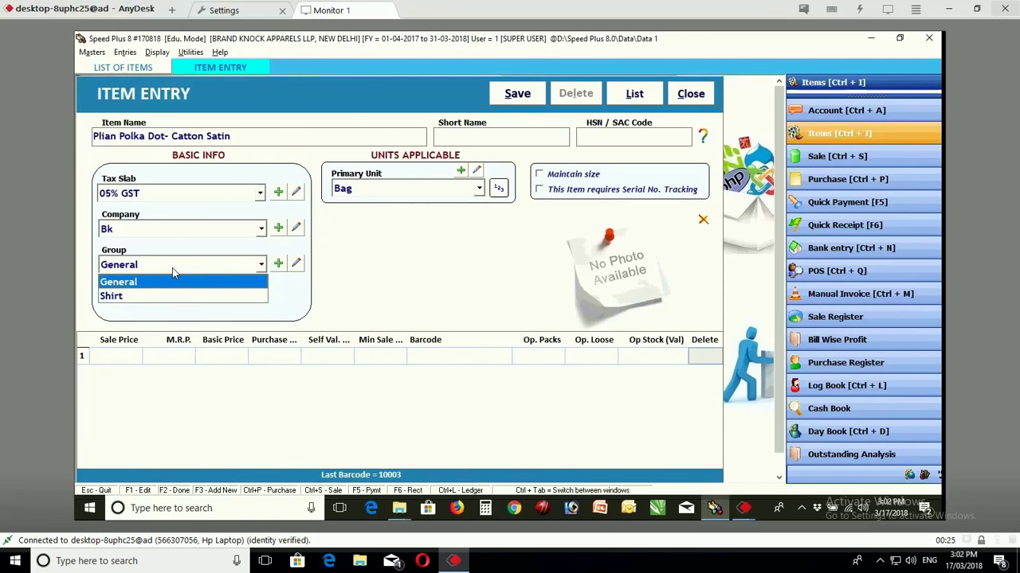
pyautogui.press('F3')
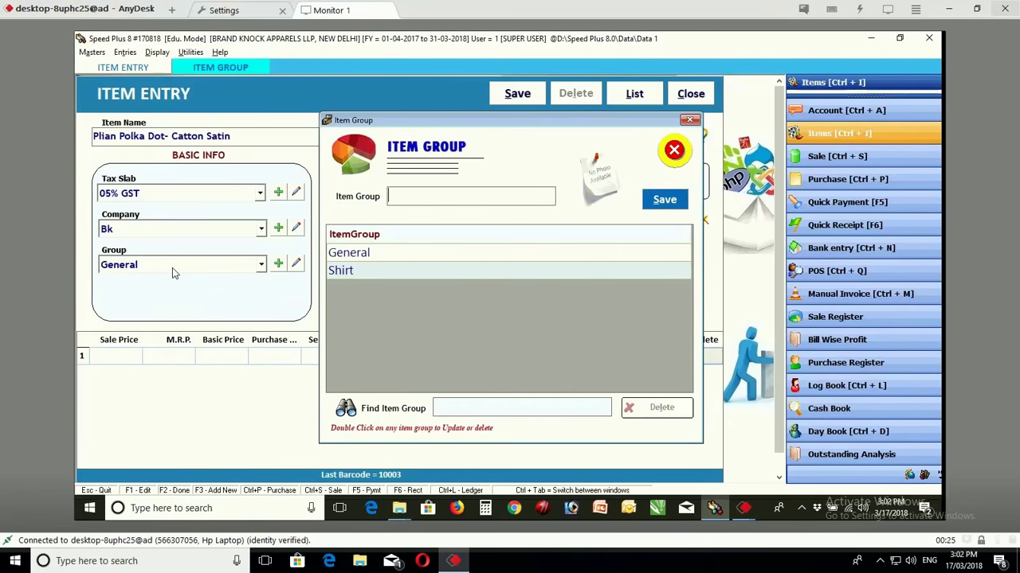
# Step: Create the item group Cloth and assign it to the item
pyautogui.write('cloth')
pyautogui.press('Tab')
pyautogui.press('Return')
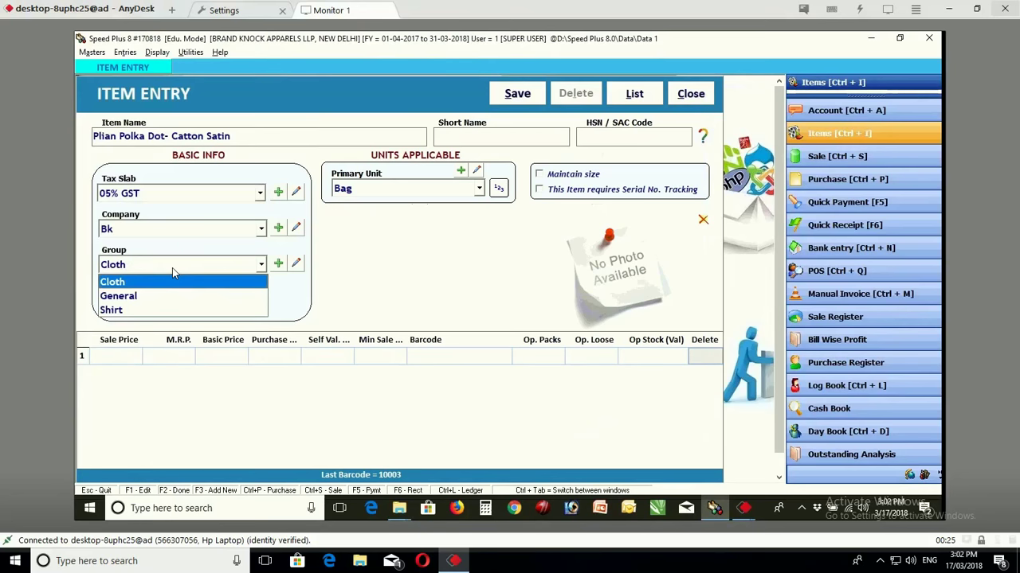
pyautogui.press('Return')
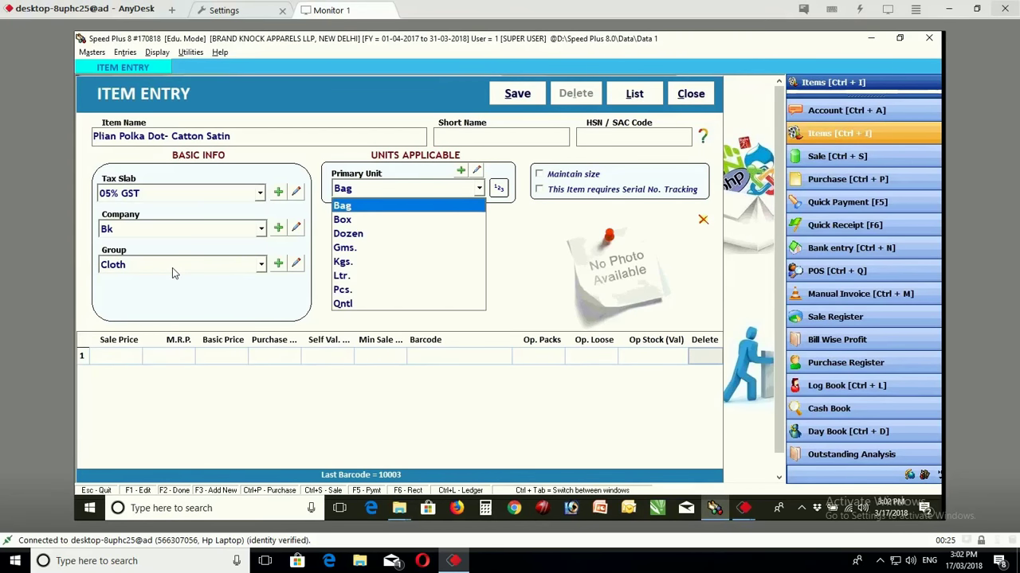
# Step: Create the unit Mtr as the item's primary unit and move to the price row
pyautogui.press('p')
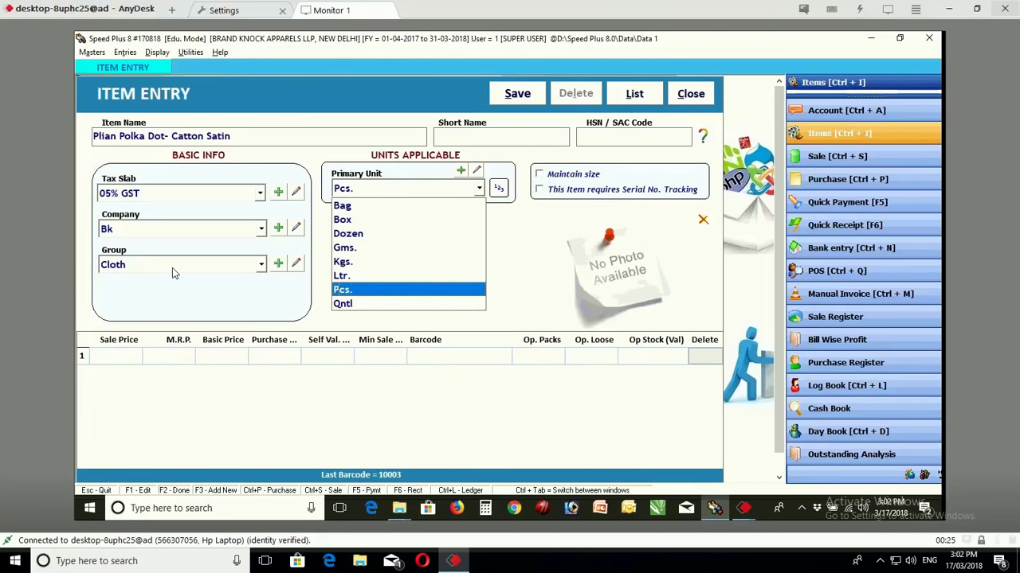
pyautogui.press('F3')
pyautogui.write('mtr')
pyautogui.press('Return')
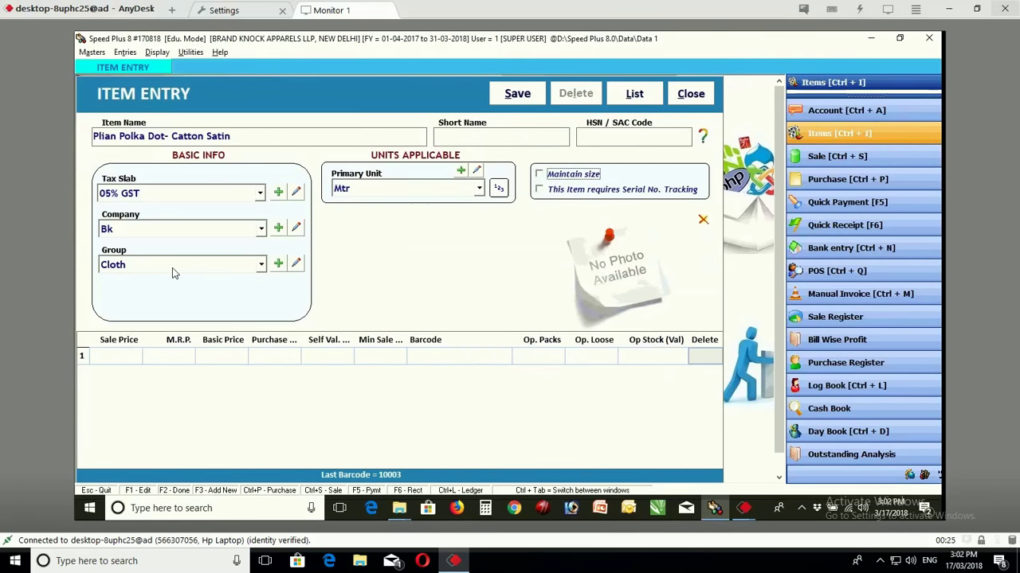
pyautogui.press('Tab')
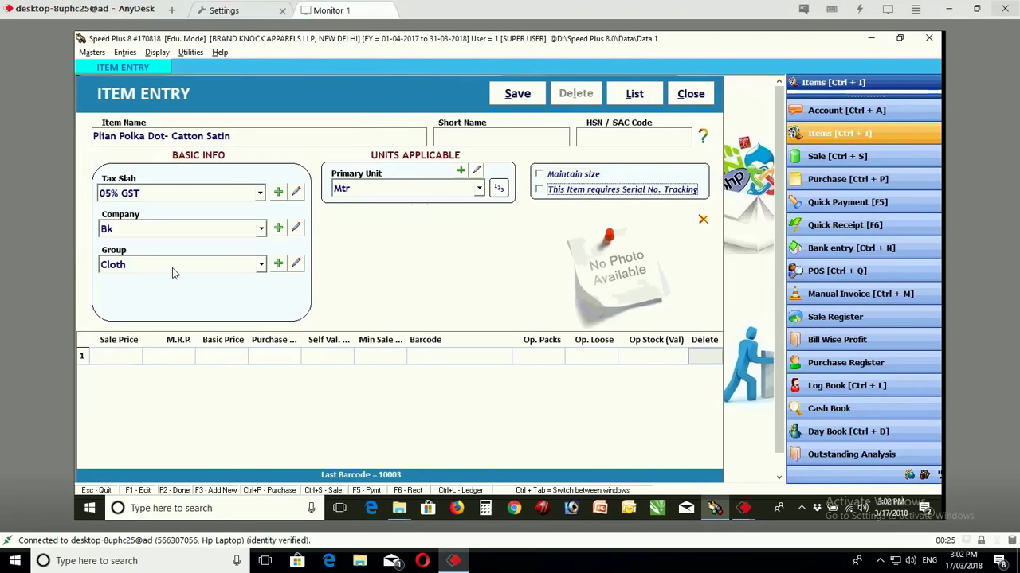
pyautogui.press('Tab')
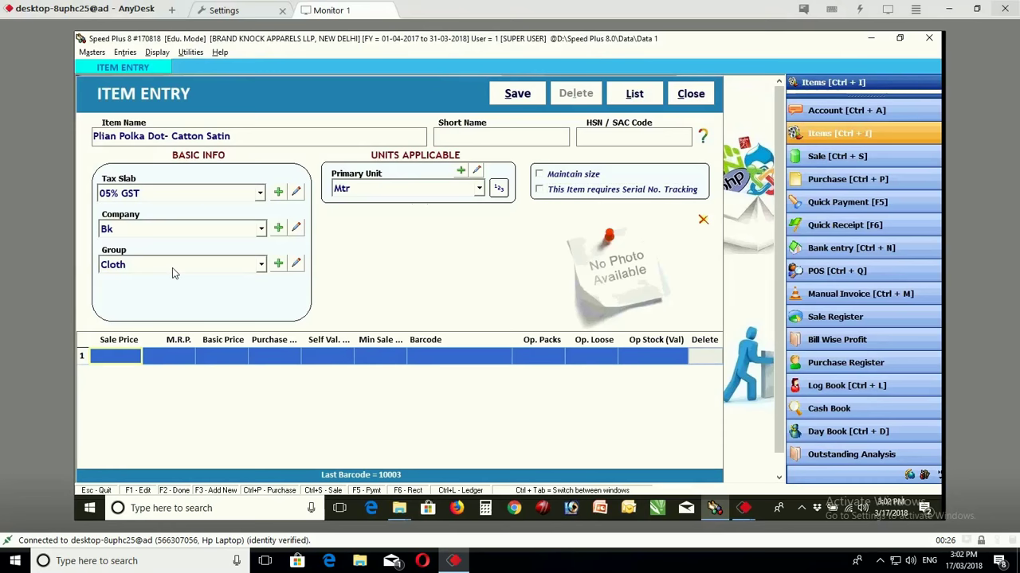
# Step: Enter sale price 90.00 and M.R.P. 100.00 in the price row, then save the item
pyautogui.write('1')
pyautogui.write('70')
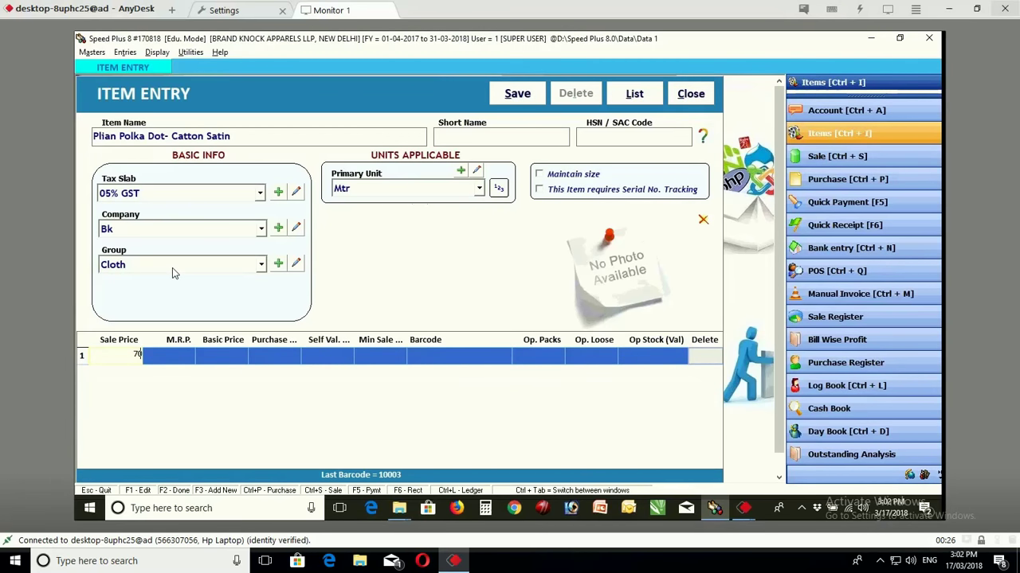
pyautogui.press('BackSpace')
pyautogui.press('BackSpace')
pyautogui.write('90')
pyautogui.press('Return')
pyautogui.write('100')
pyautogui.press('Return')
pyautogui.press('Return')
pyautogui.press('Return')
pyautogui.press('Return')
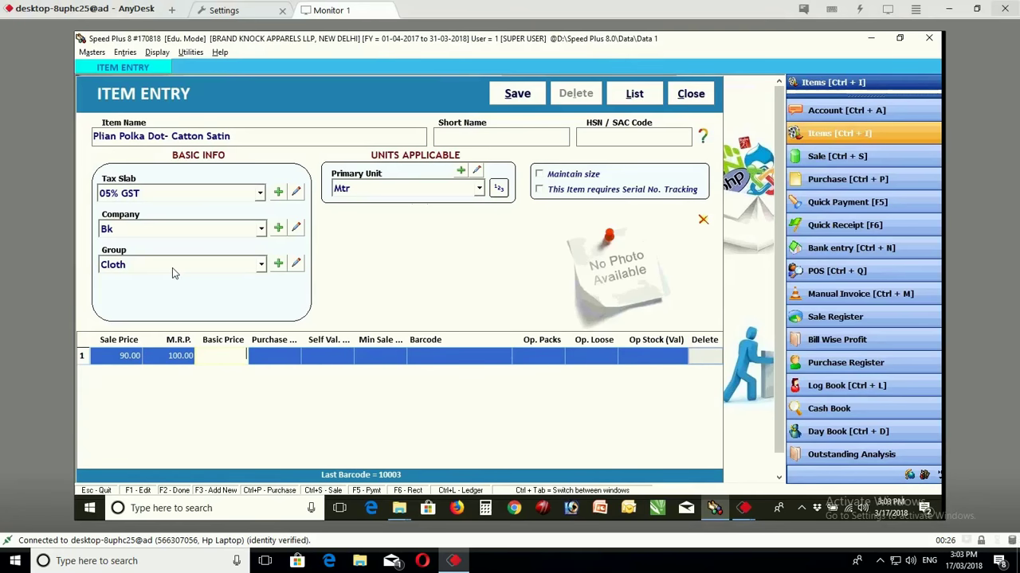
pyautogui.press('Return')
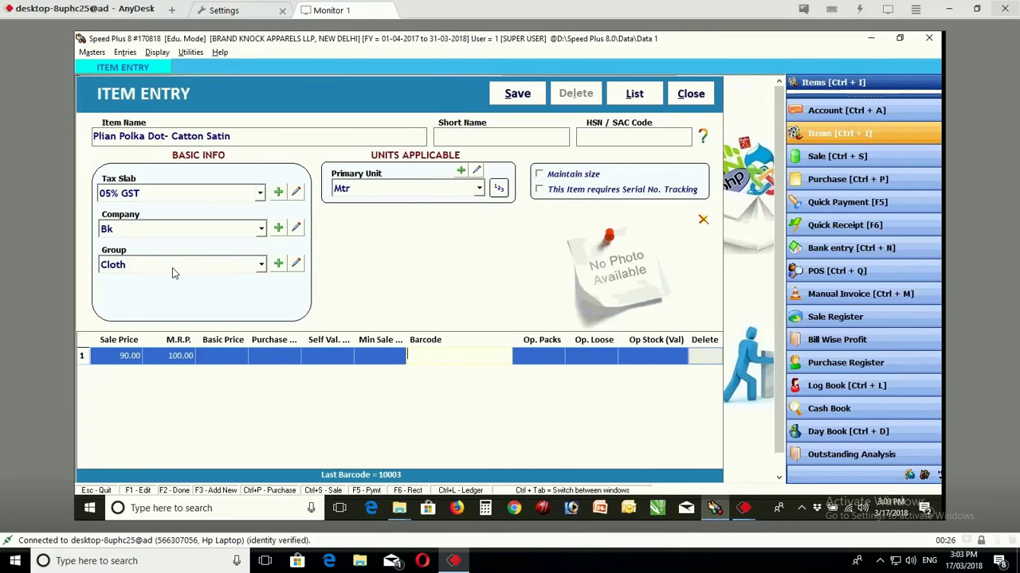
pyautogui.press('Return')
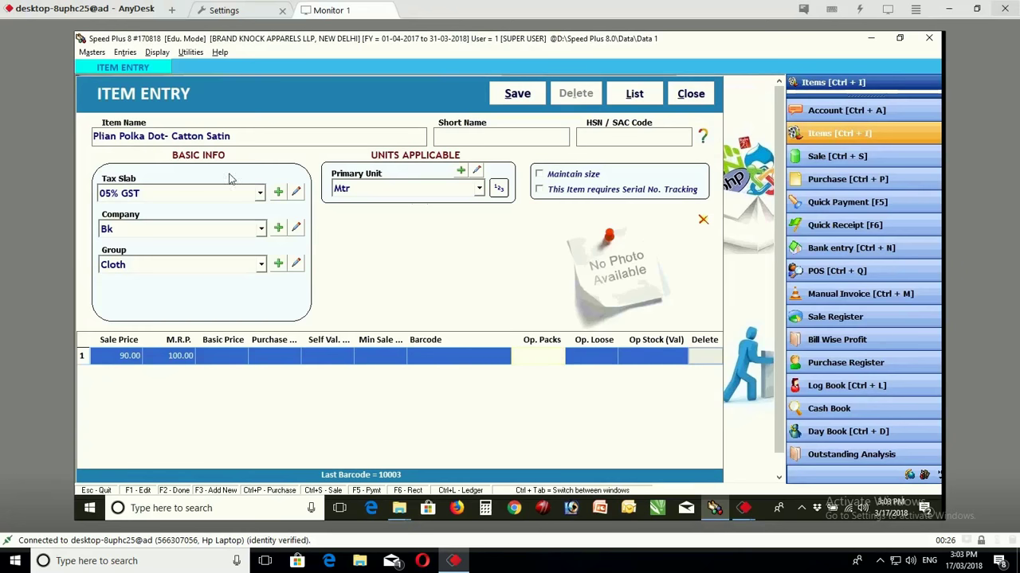
pyautogui.click(519, 94)
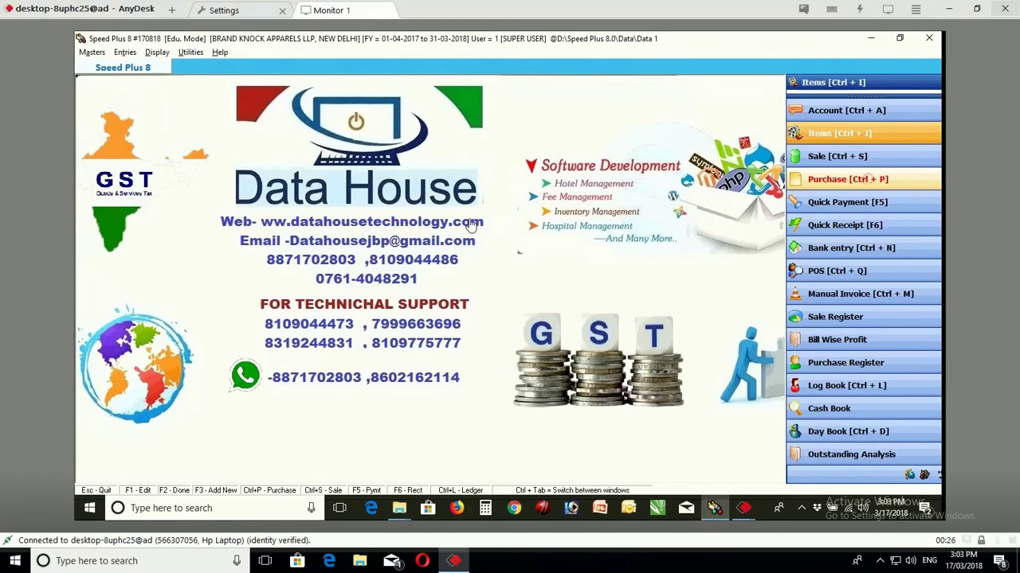
# Step: Start a Credit purchase bill dated 17-03-2018 and begin creating a new party account
pyautogui.click(869, 182)
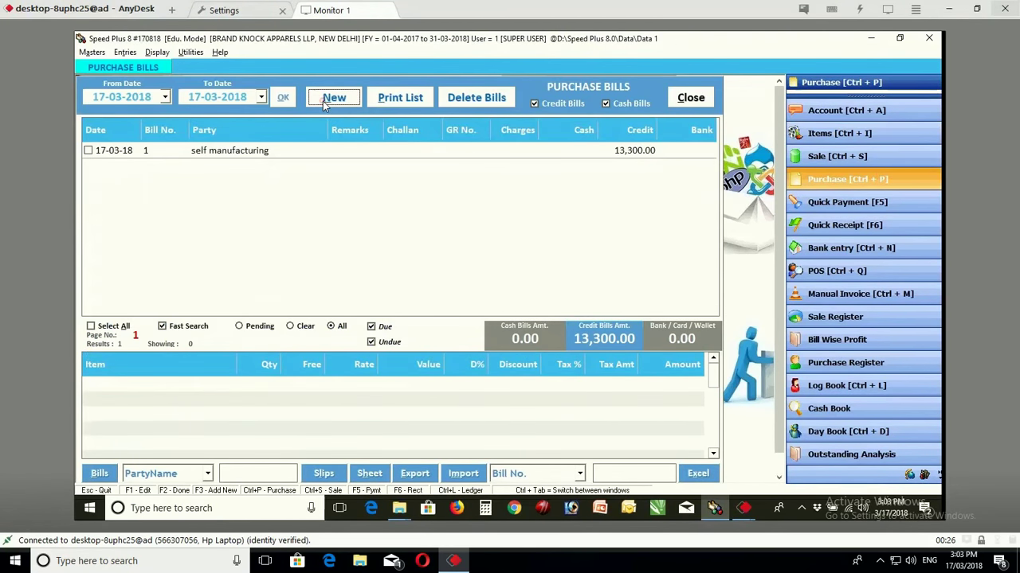
pyautogui.click(325, 99)
pyautogui.press('Return')
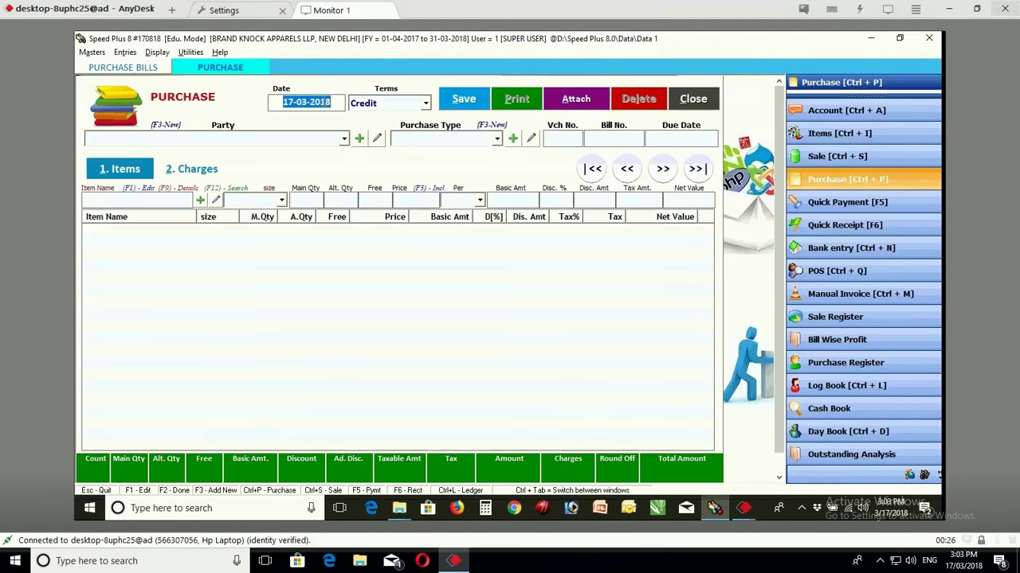
pyautogui.press('Return')
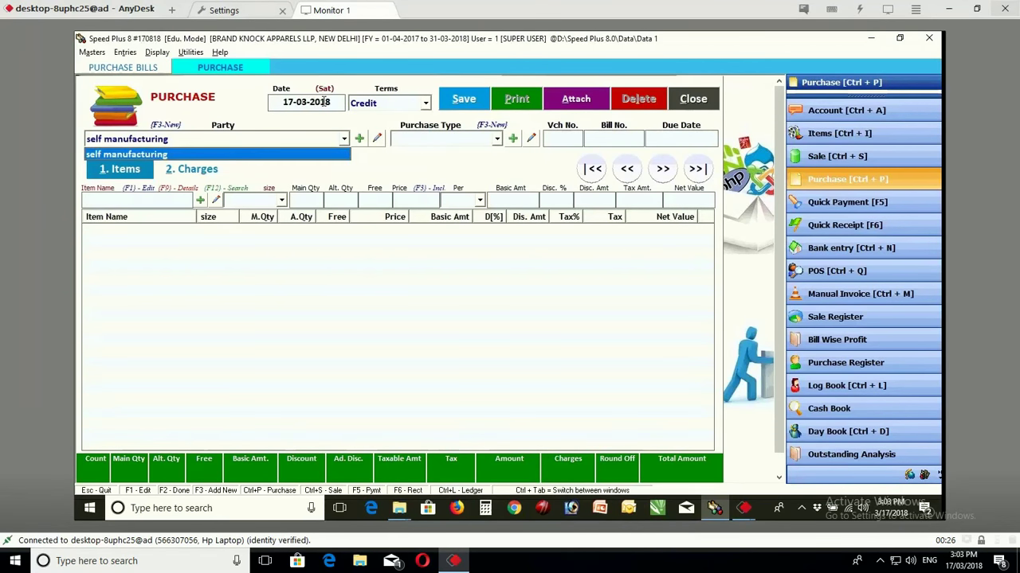
pyautogui.press('F3')
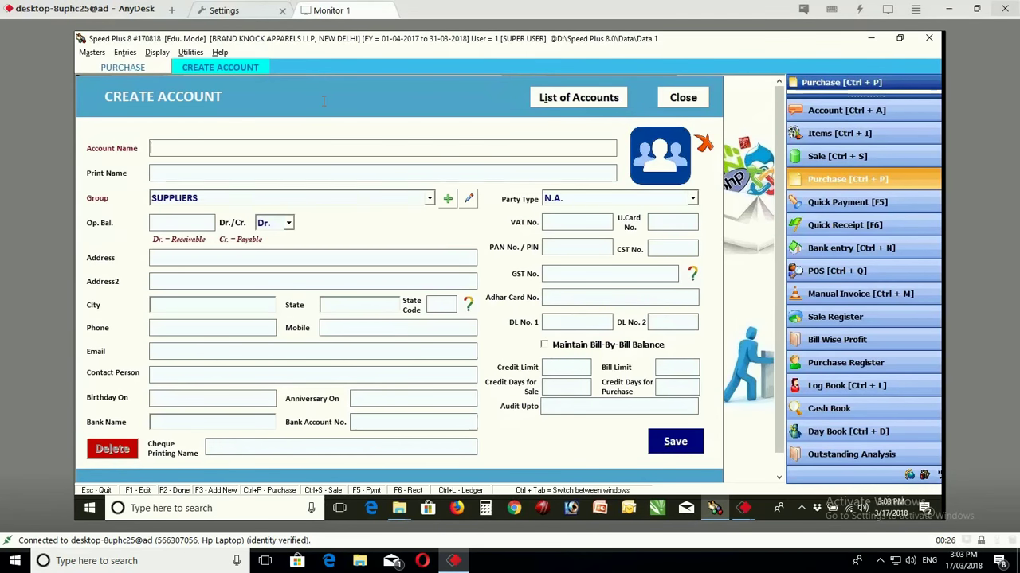
# Step: Name the supplier account TARN TEXTILES and enter the supplier's GST number
pyautogui.write('TARN TEX')
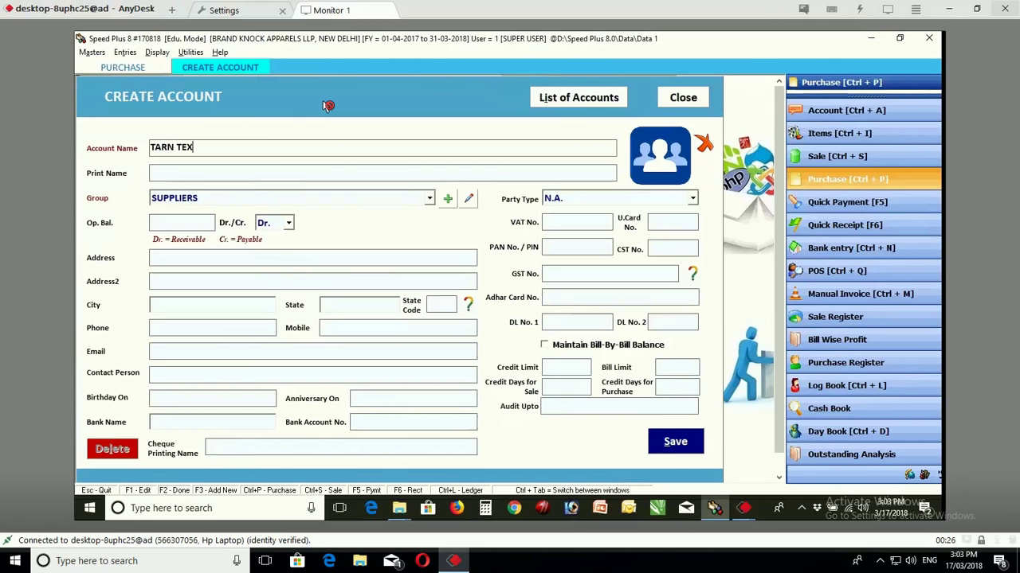
pyautogui.write('TILES')
pyautogui.press('Return')
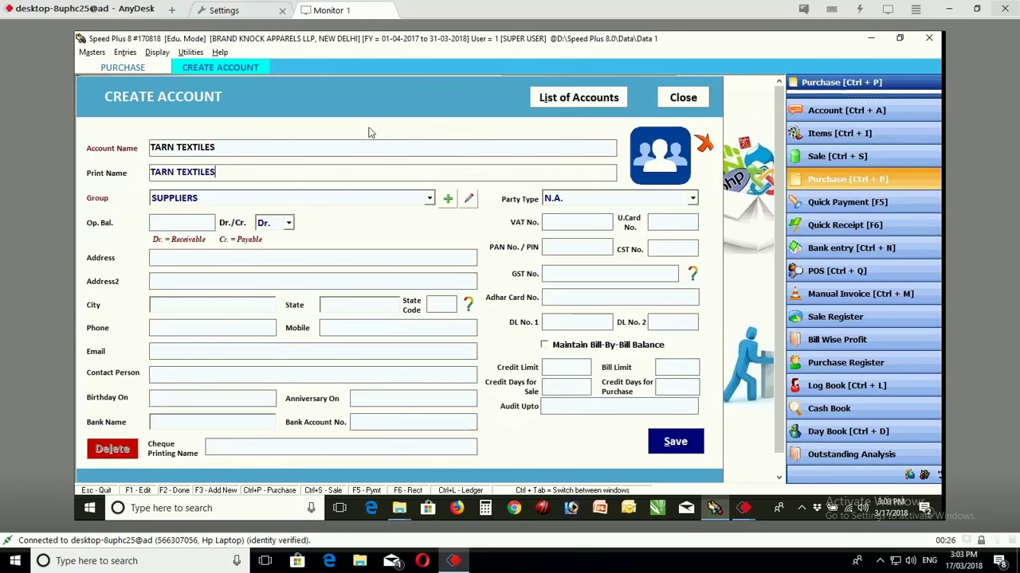
pyautogui.click(564, 271)
pyautogui.write('54')
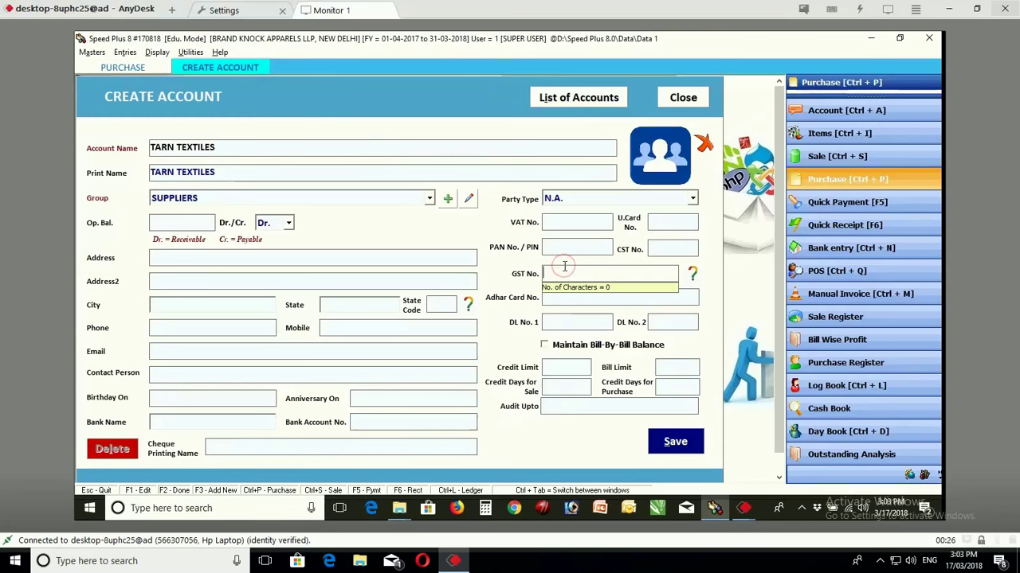
pyautogui.write('664546')
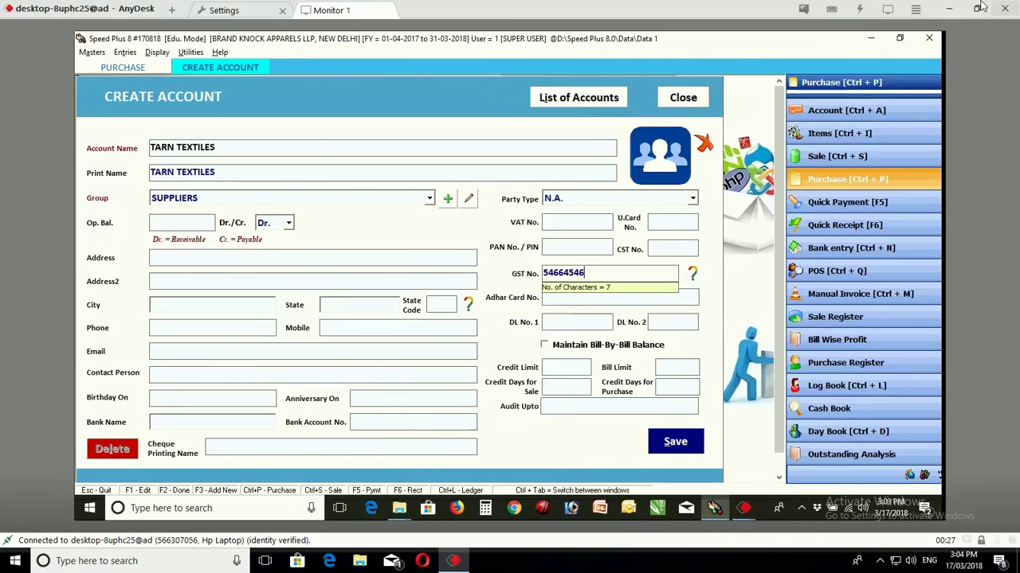
# Step: End the AnyDesk remote session and relaunch AnyDesk from the desktop
pyautogui.click(859, 8)
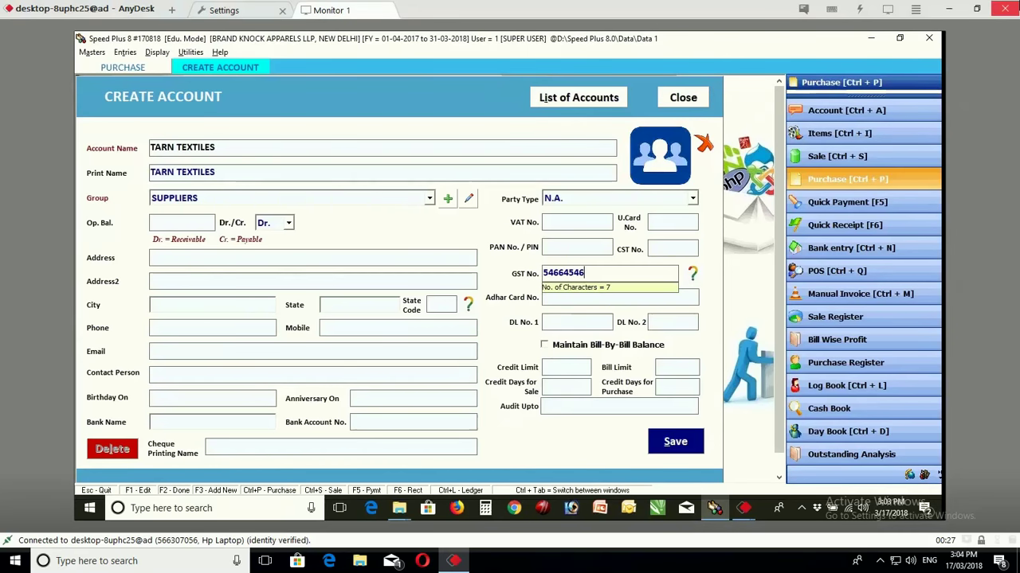
pyautogui.click(1005, 8)
pyautogui.click(201, 163)
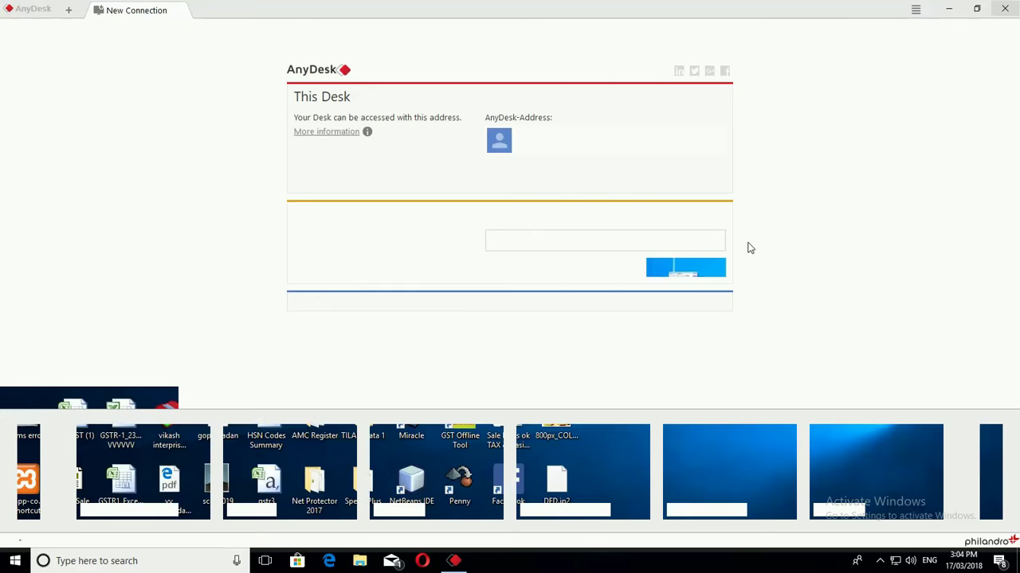
# Step: Reconnect AnyDesk to the remote computer and bring up the screen recorder's controls
pyautogui.click(173, 464)
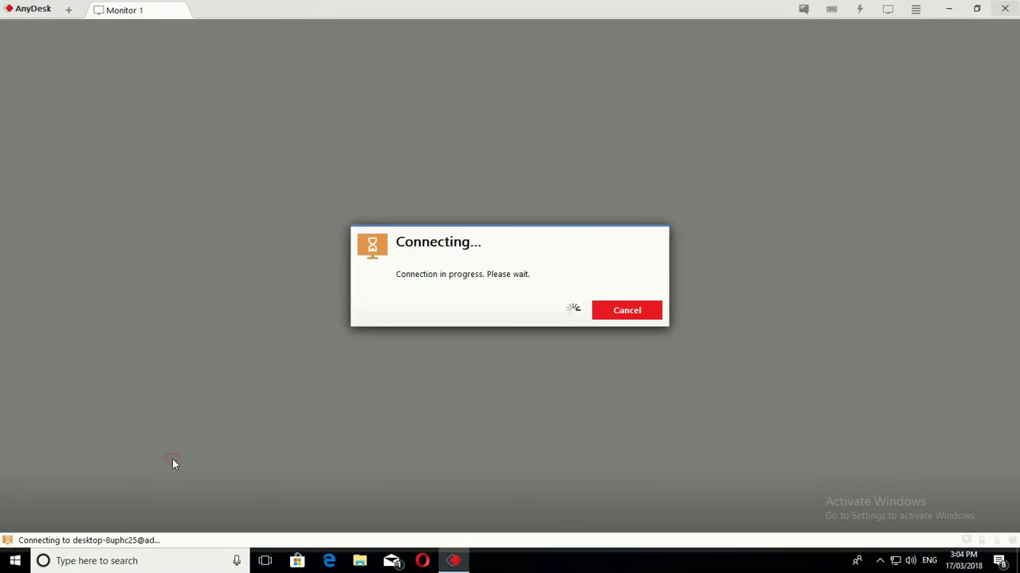
pyautogui.click(645, 314)
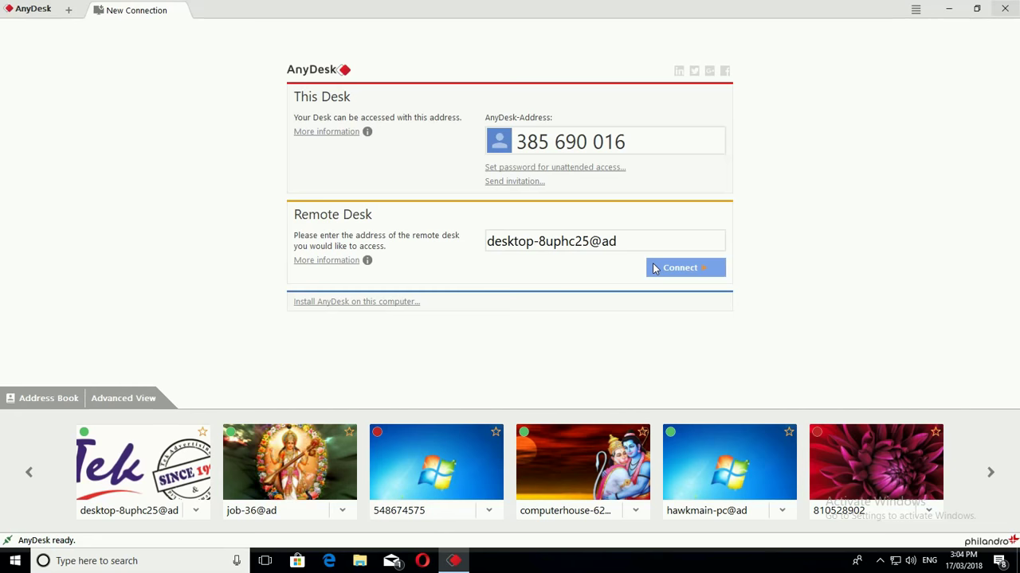
pyautogui.click(704, 269)
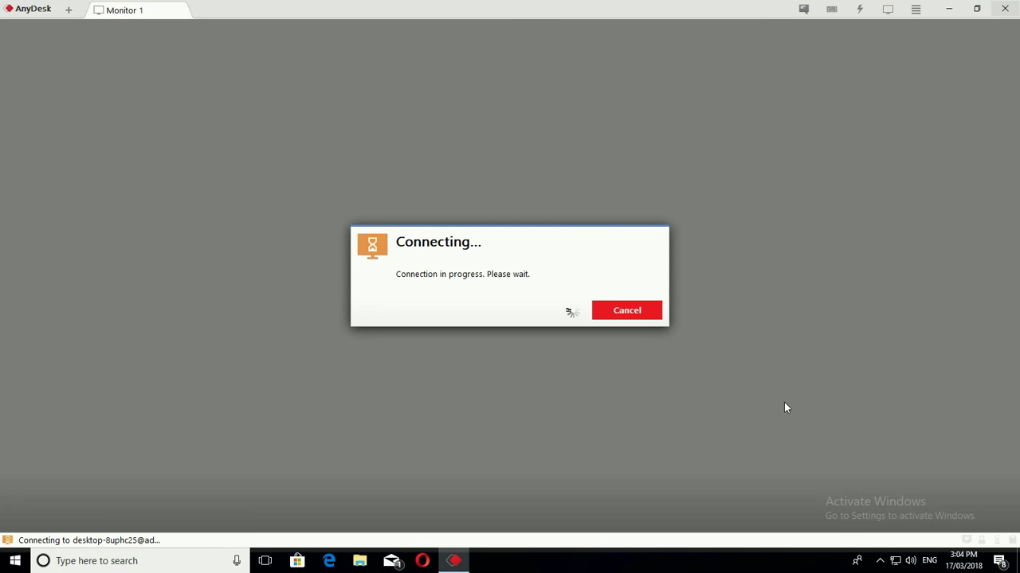
pyautogui.click(880, 561)
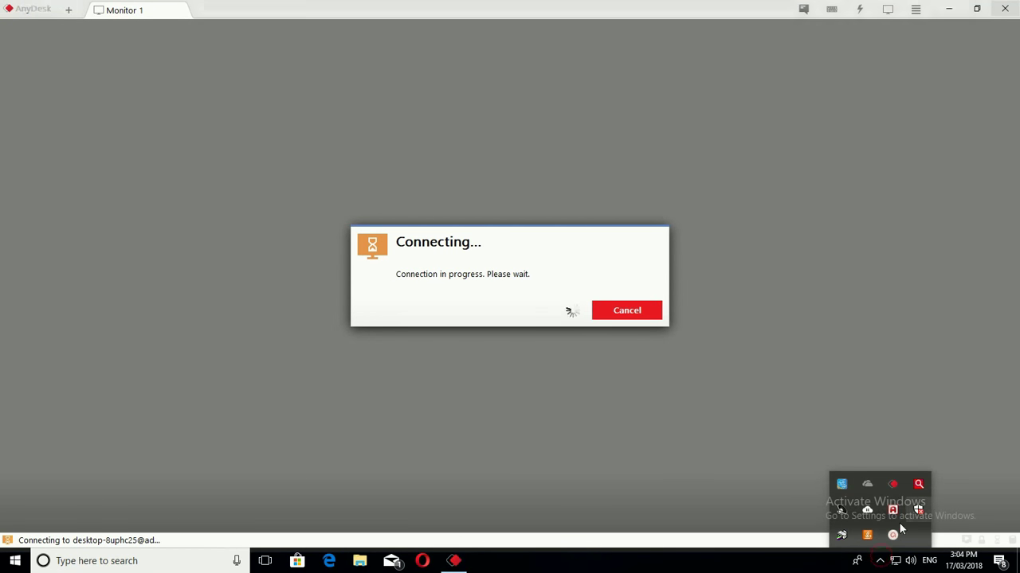
pyautogui.click(872, 535)
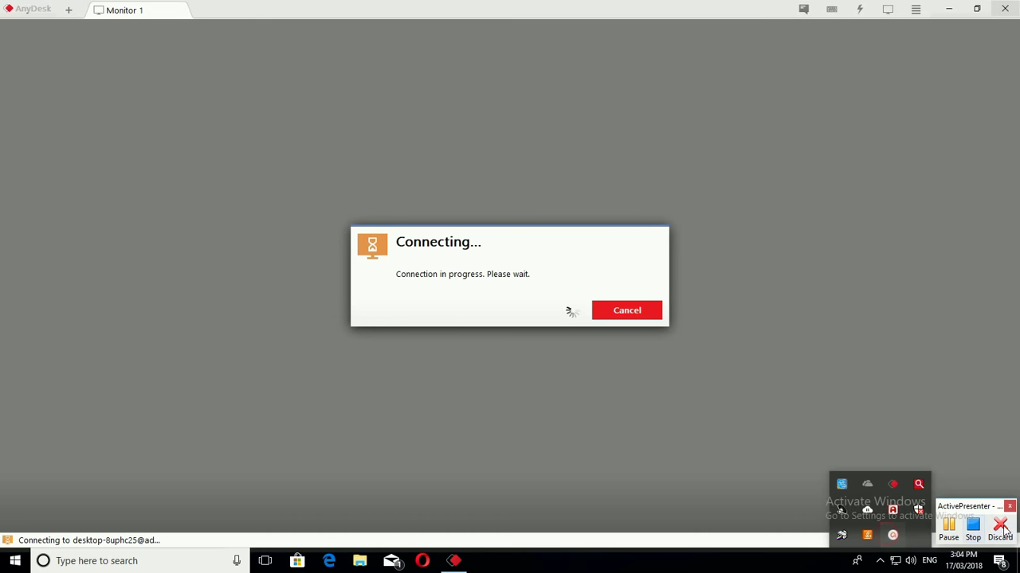